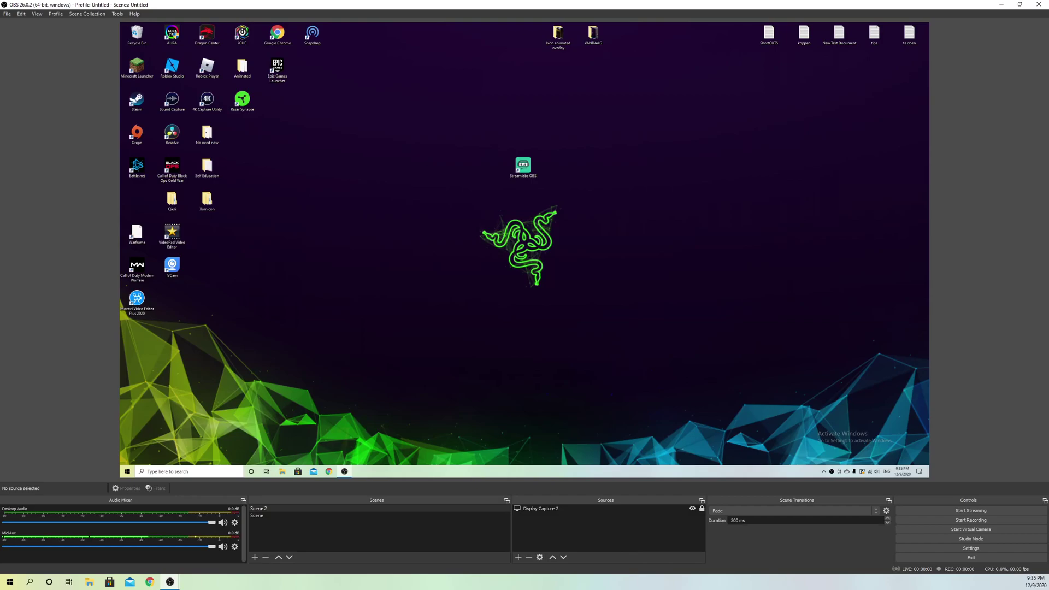
# - Focus the OBS window and open the Streamlabs account menu from the profile avatar
pyautogui.hotkey('alt', 'Tab')
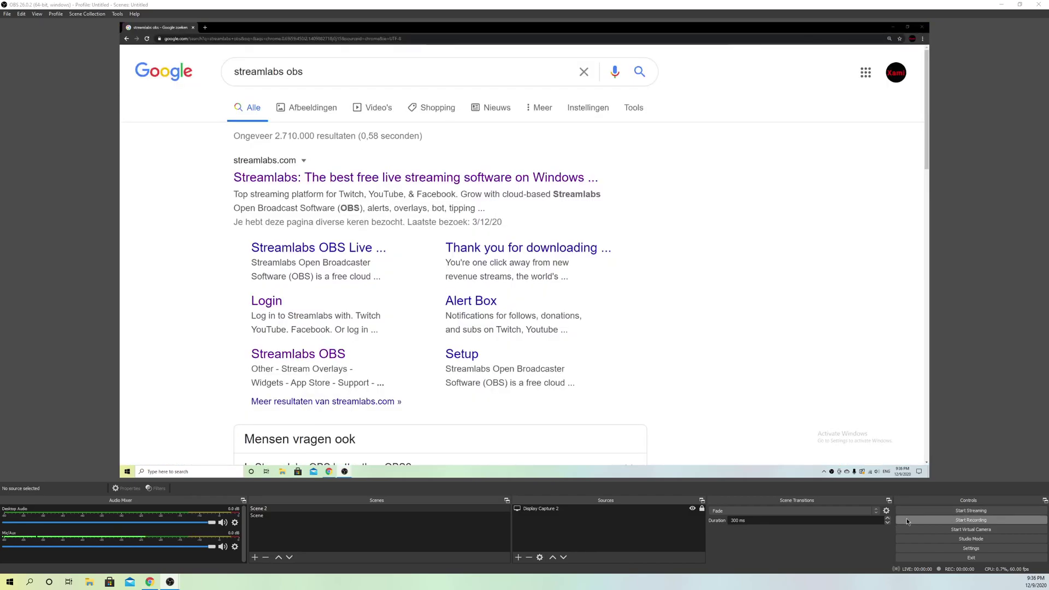
pyautogui.click(439, 499)
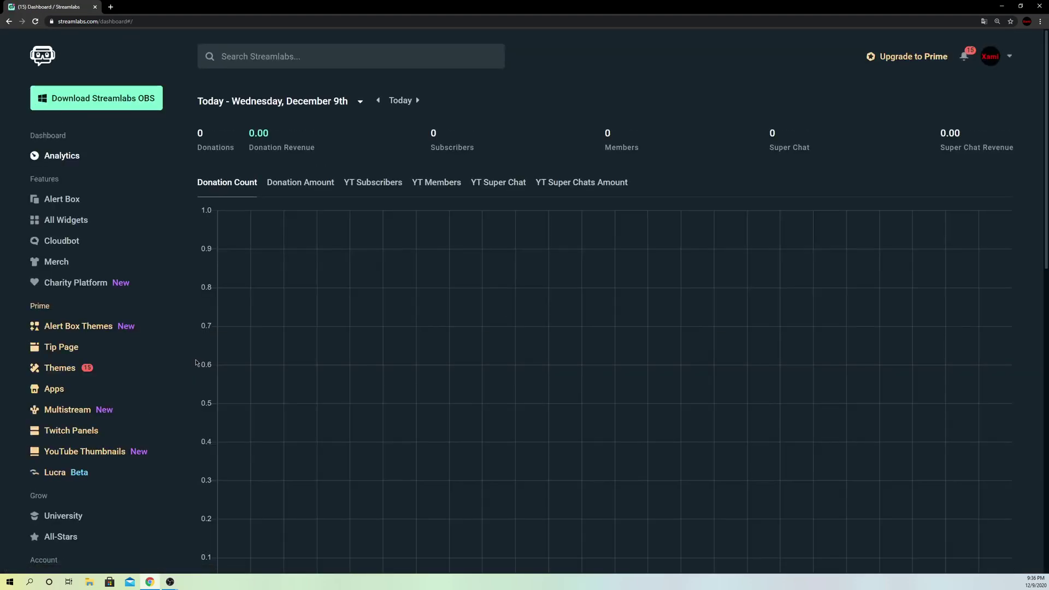
pyautogui.click(1001, 61)
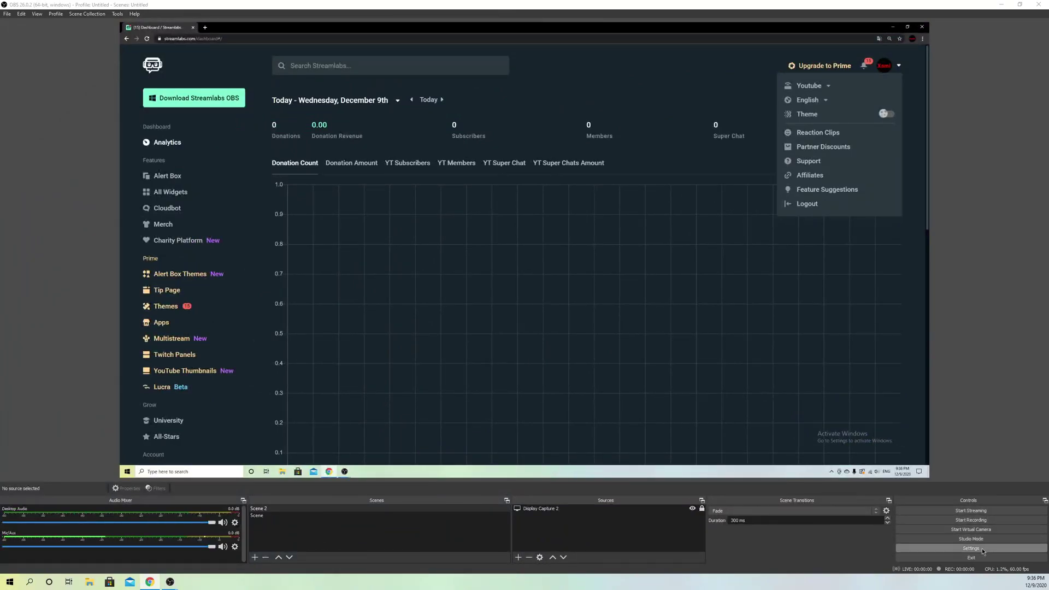
# - Switch the Stream service from Twitch to YouTube - RTMP, apply, and close Settings
pyautogui.click(983, 549)
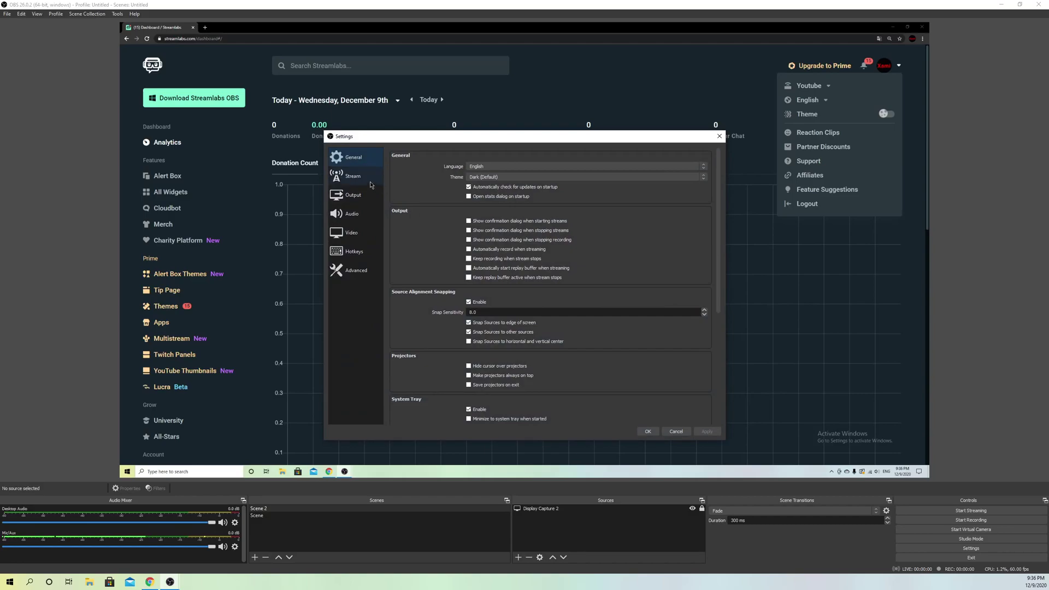
pyautogui.click(359, 179)
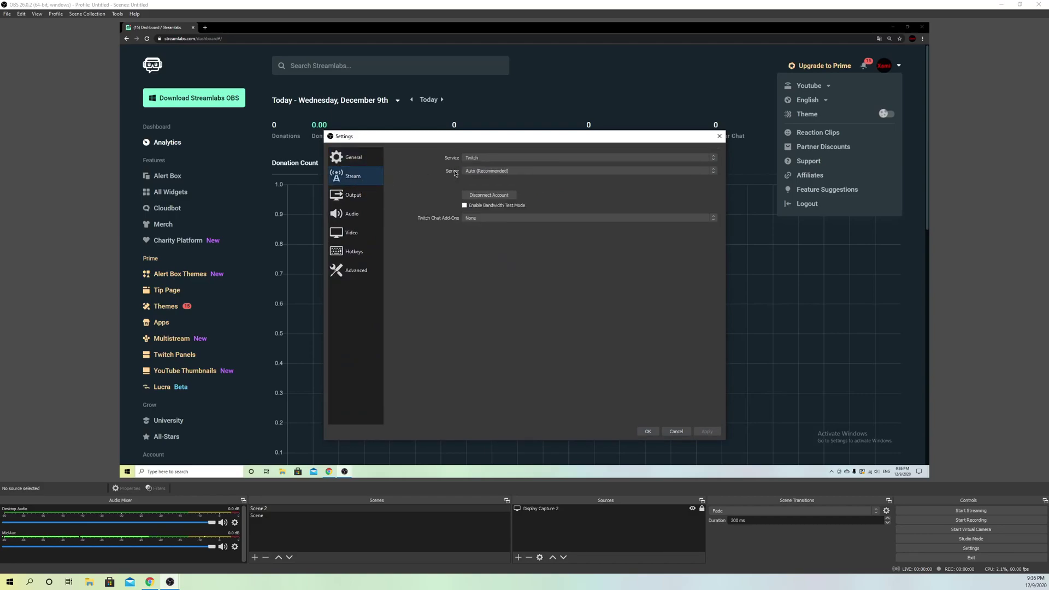
pyautogui.click(486, 160)
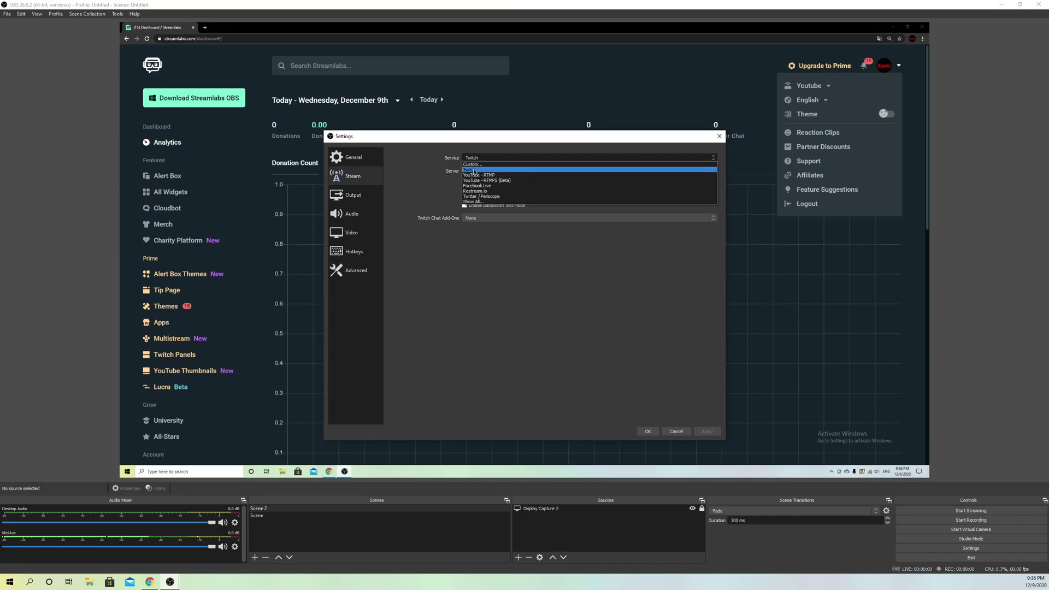
pyautogui.click(472, 169)
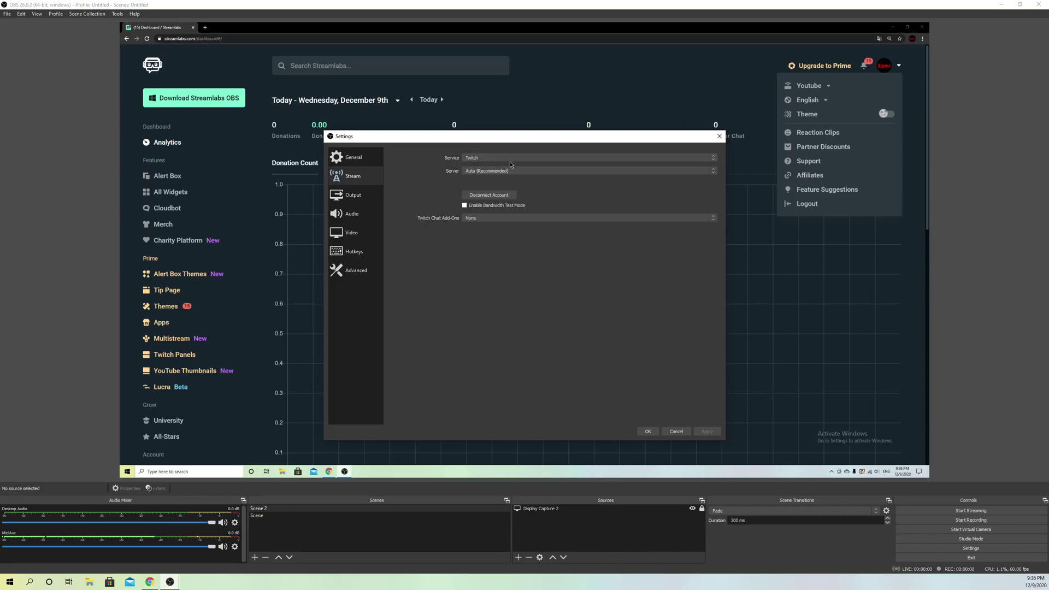
pyautogui.click(477, 164)
pyautogui.click(487, 173)
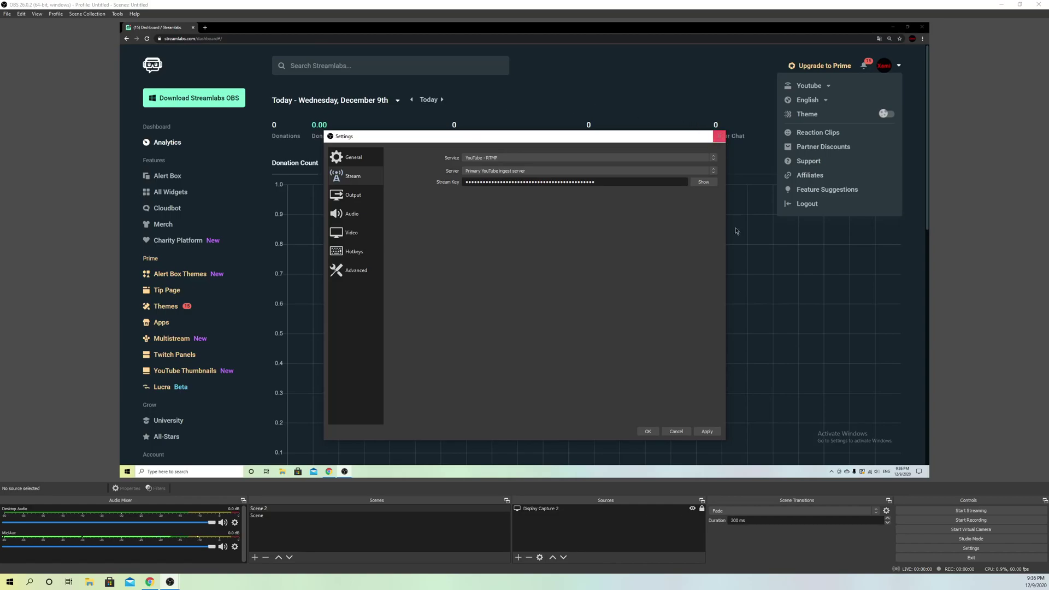
pyautogui.click(707, 431)
pyautogui.click(718, 137)
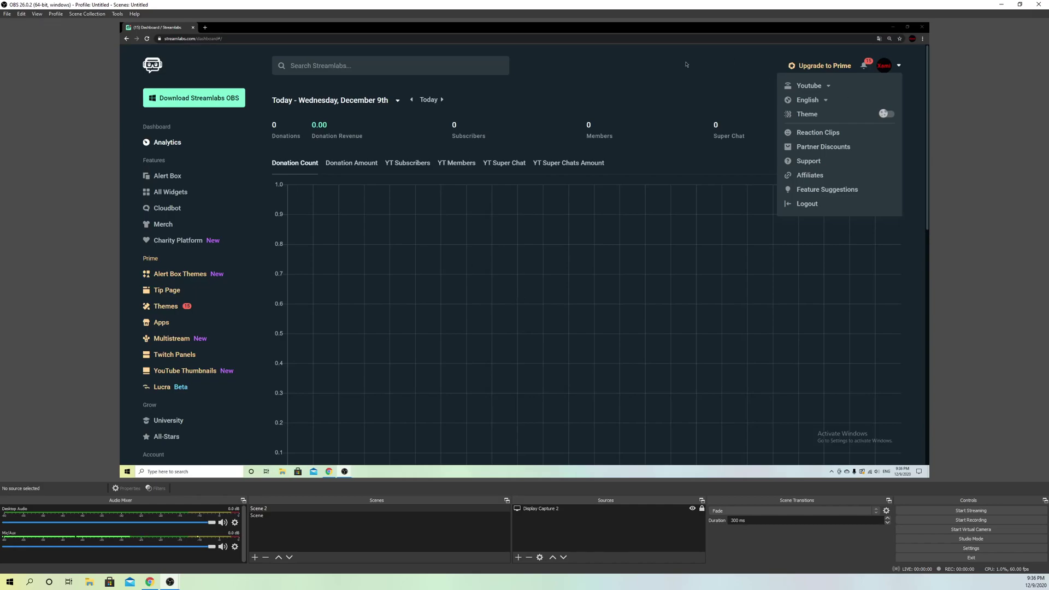
# - Search 'CHAT', open Chat Box Widget Settings, and copy the Widget URL
pyautogui.click(664, 90)
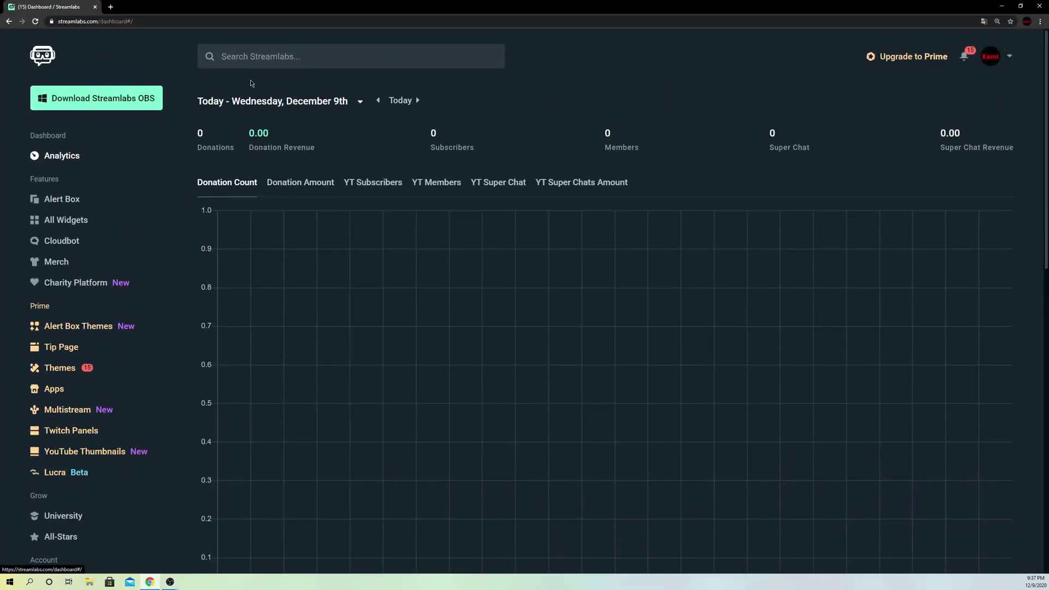
pyautogui.click(259, 59)
pyautogui.write('CH')
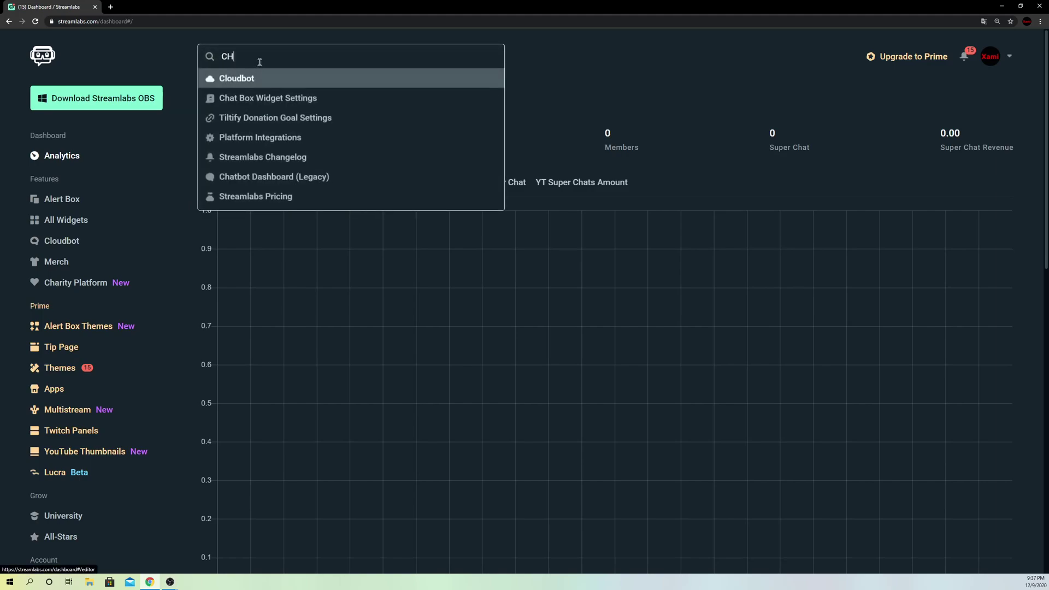
pyautogui.write('AT')
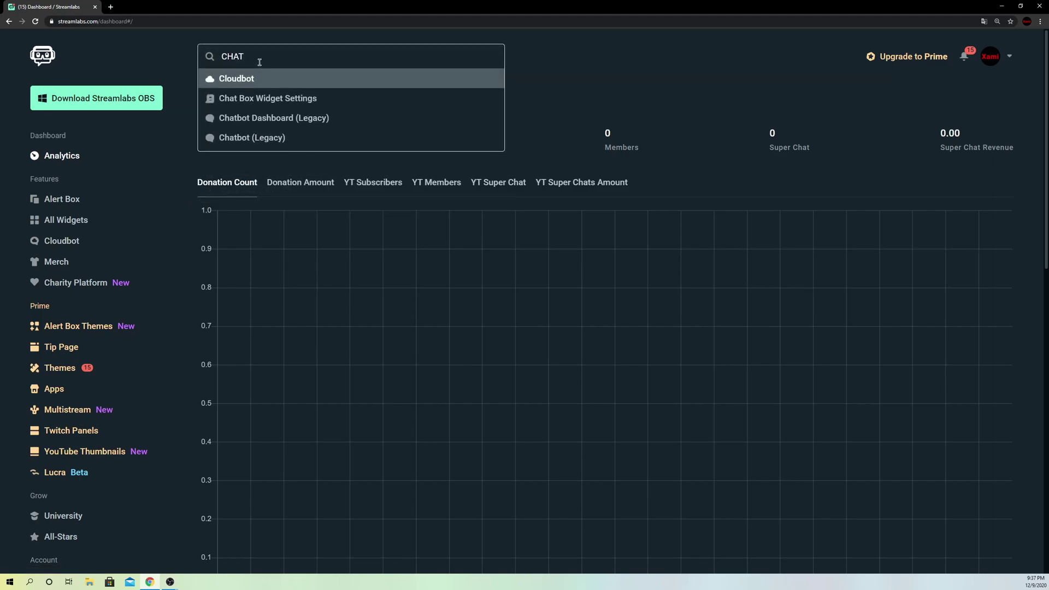
pyautogui.click(263, 105)
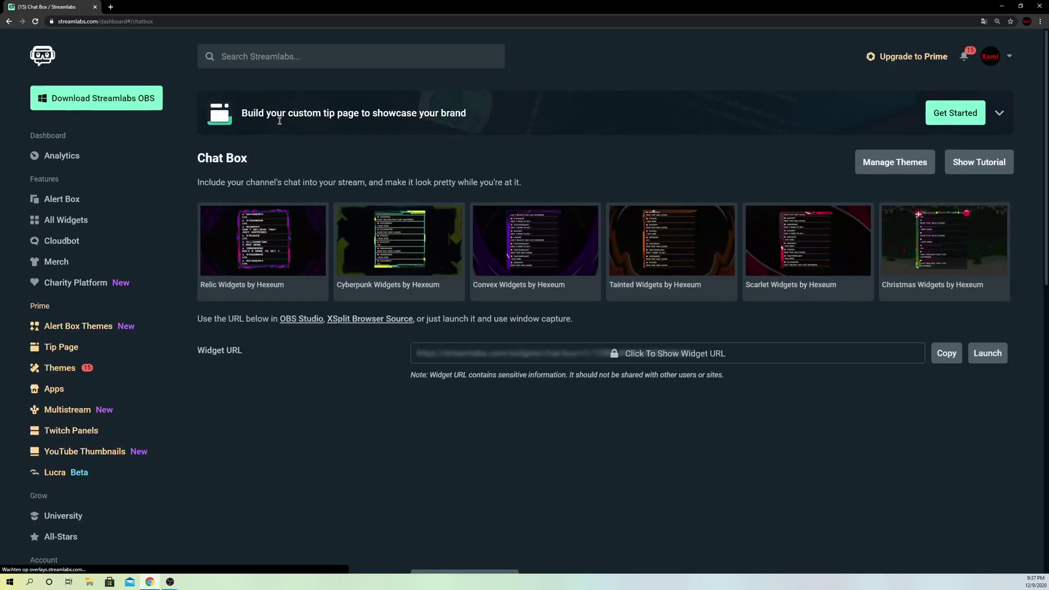
pyautogui.scroll(-1, 420, 243)
pyautogui.scroll(-2, 422, 243)
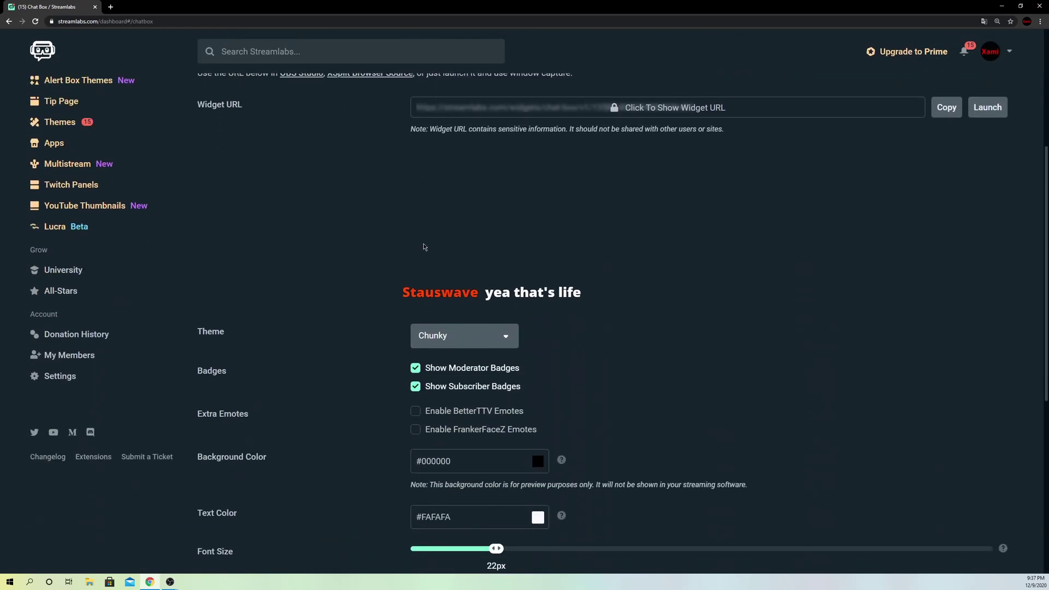
pyautogui.scroll(-2, 425, 245)
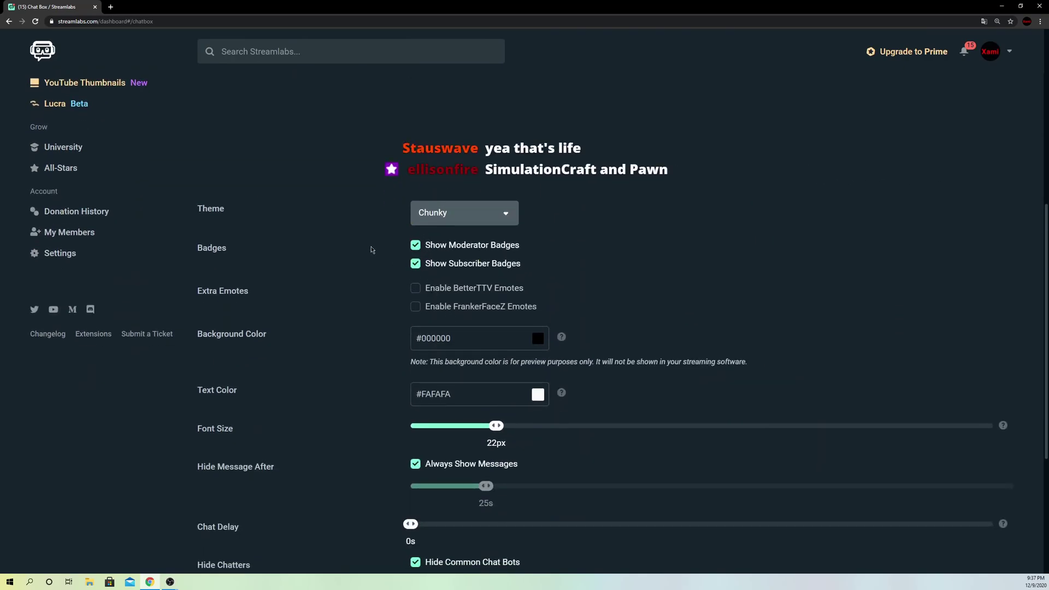
pyautogui.scroll(-1, 590, 195)
pyautogui.scroll(-2, 607, 181)
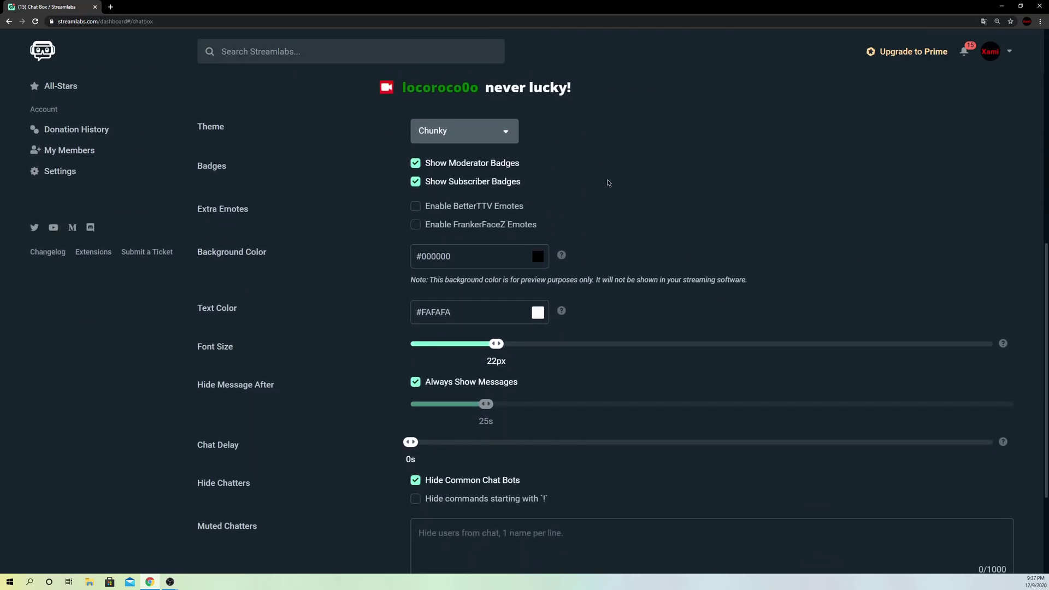
pyautogui.scroll(-1, 608, 183)
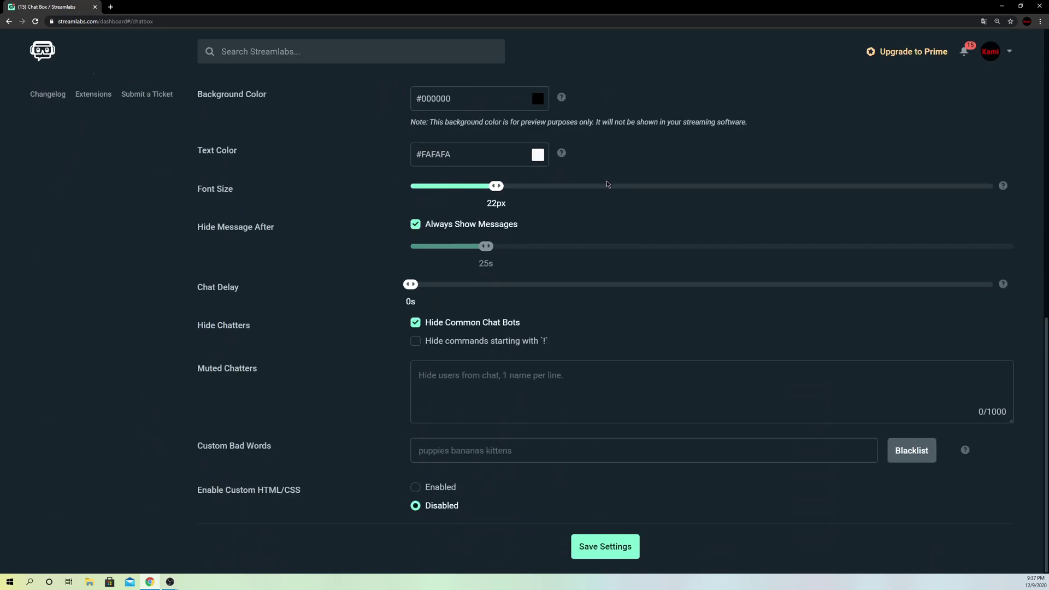
pyautogui.scroll(1, 607, 186)
pyautogui.scroll(3, 625, 205)
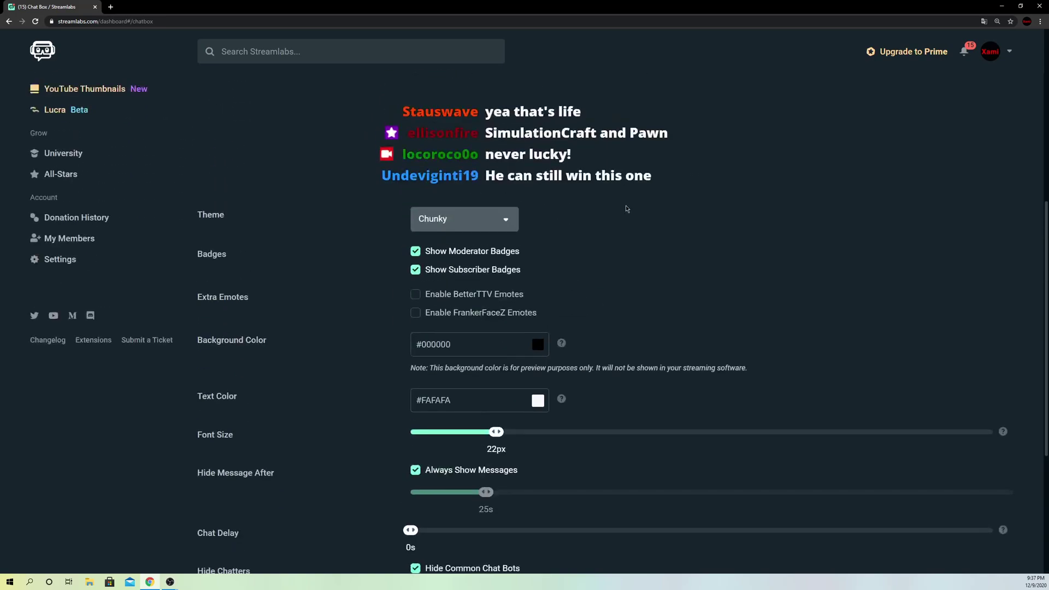
pyautogui.scroll(2, 624, 204)
pyautogui.scroll(3, 611, 237)
pyautogui.scroll(-1, 823, 259)
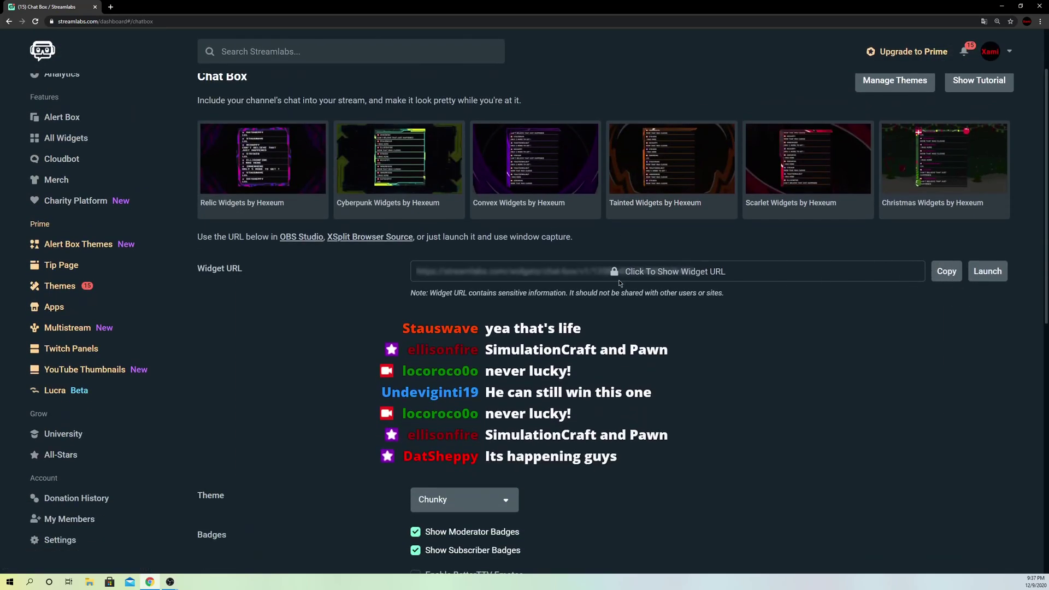
pyautogui.click(943, 273)
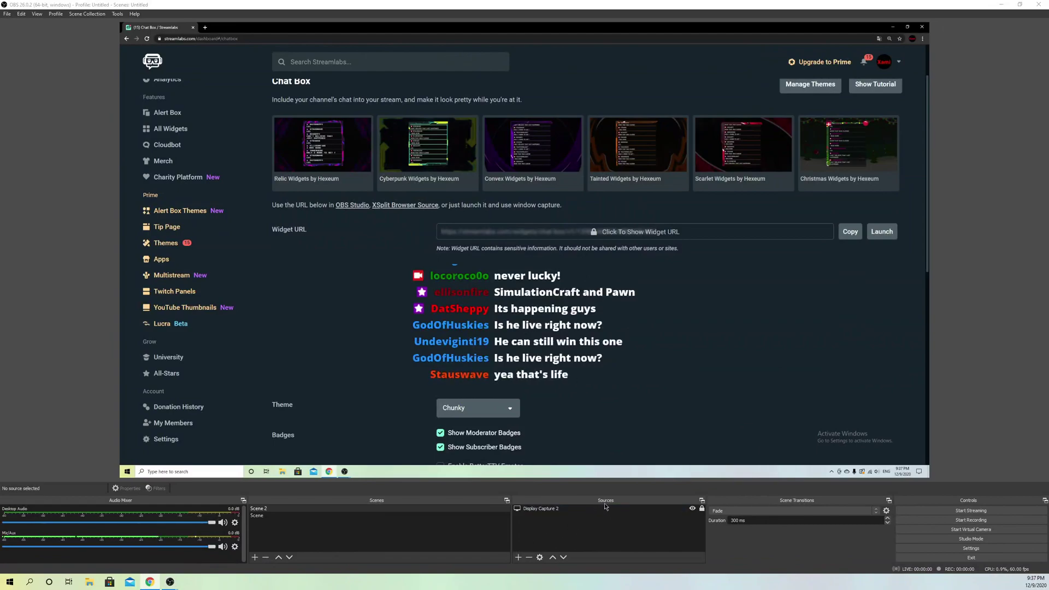
# - Create a Browser source whose URL is replaced with the copied Chat Box widget URL
pyautogui.click(519, 558)
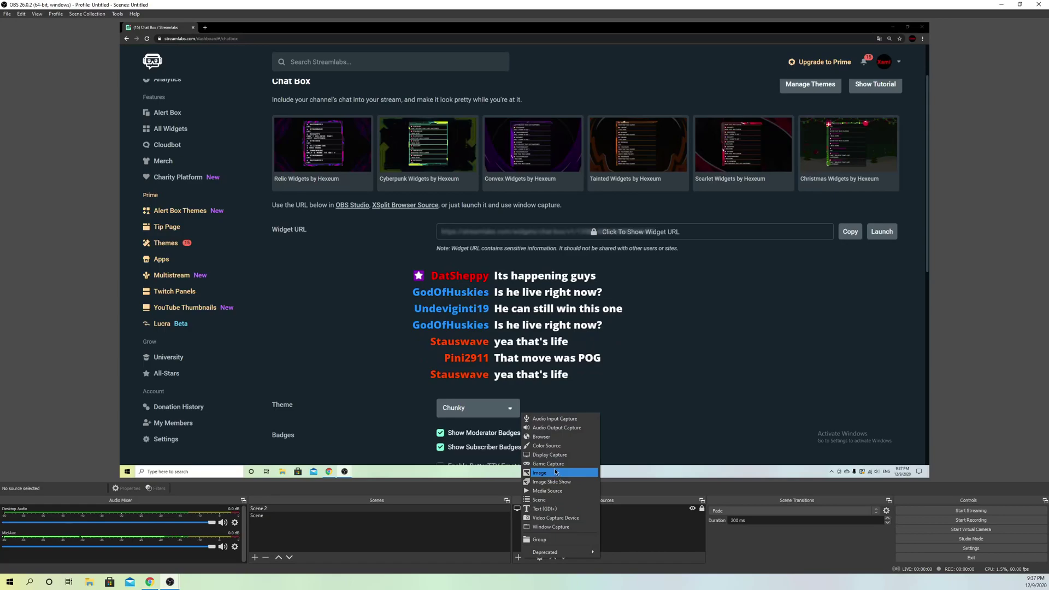
pyautogui.click(542, 437)
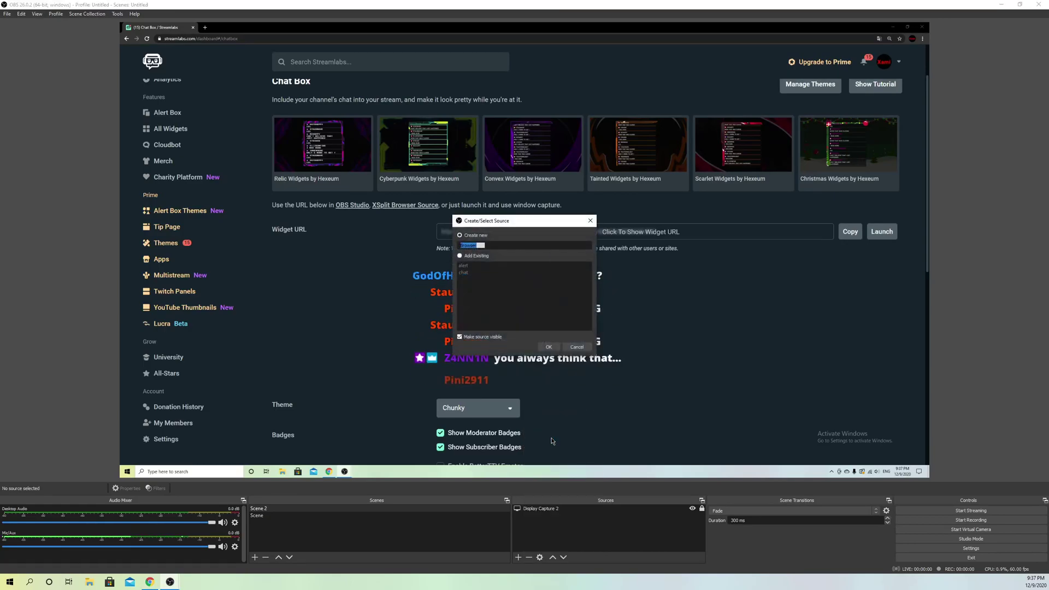
pyautogui.click(550, 345)
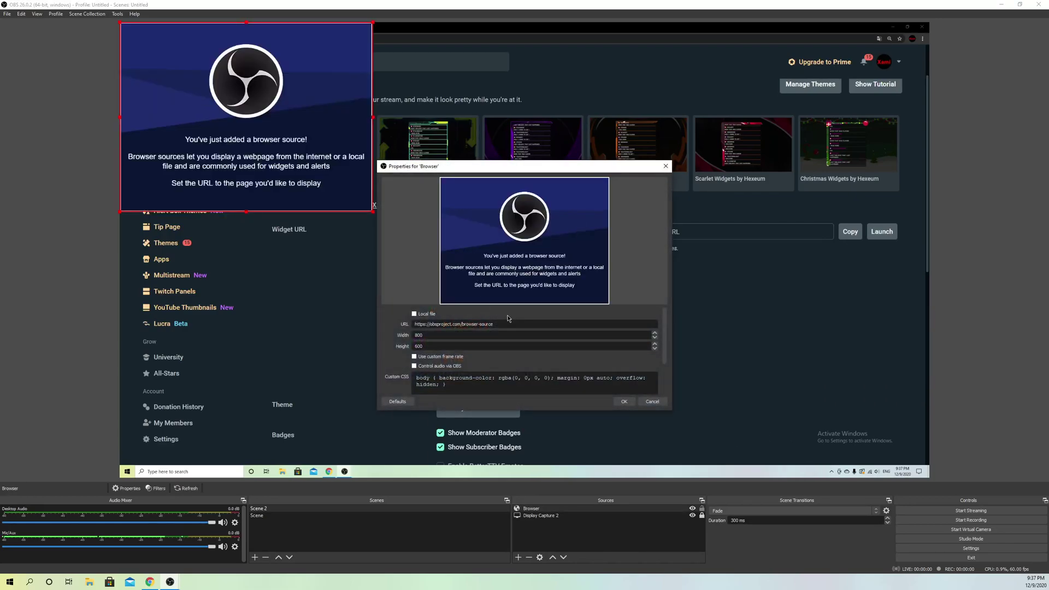
pyautogui.moveTo(508, 324); pyautogui.dragTo(371, 318)
pyautogui.press('BackSpace')
pyautogui.moveTo(671, 249); pyautogui.dragTo(444, 259)
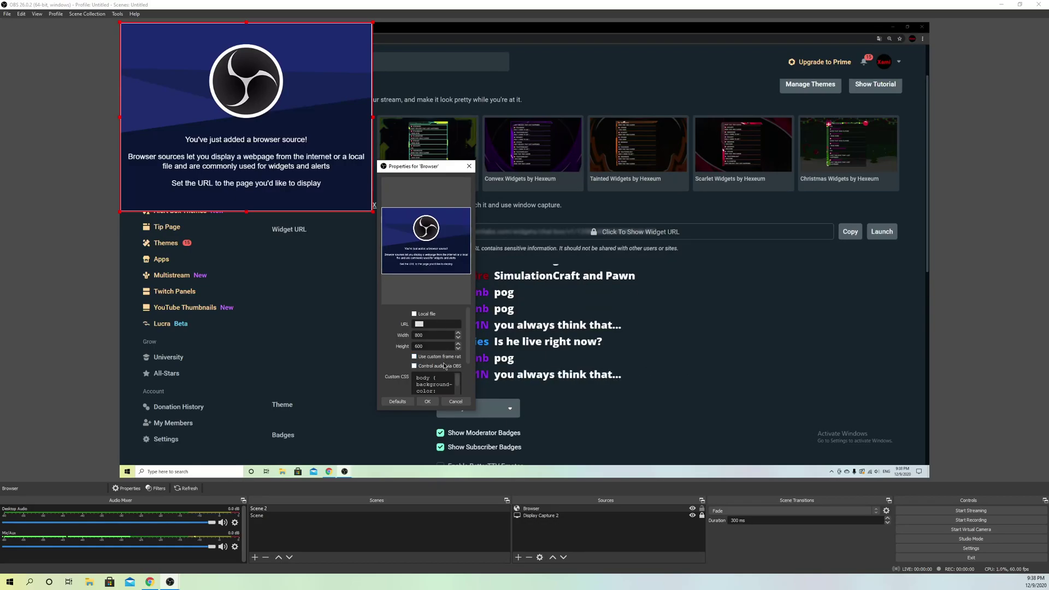
pyautogui.hotkey('ctrl', 'v')
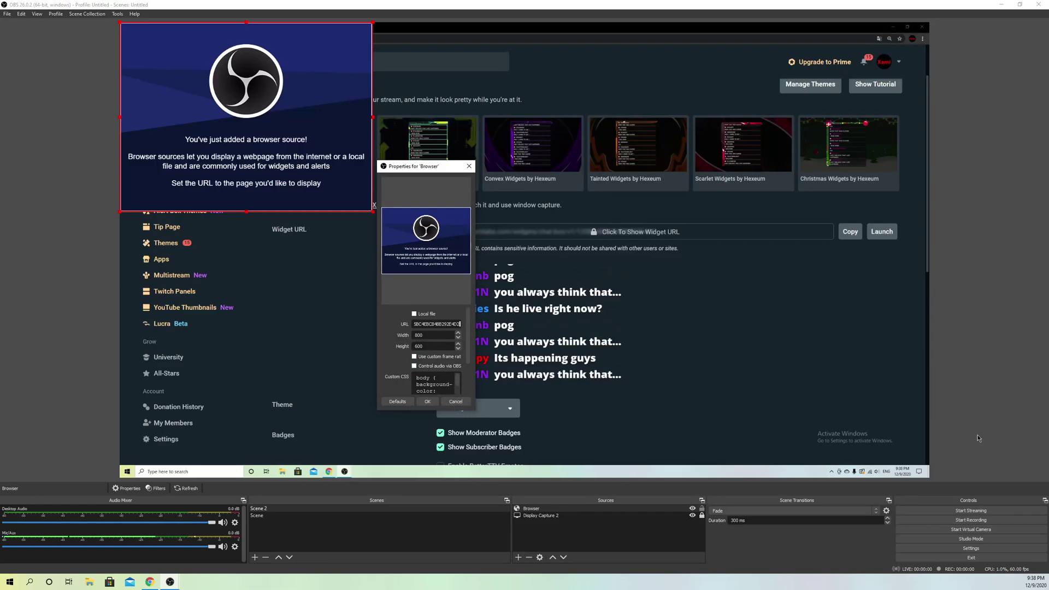
# - Confirm the source, move the chat box to the preview's right side, shrink it, and open a browser tab
pyautogui.click(427, 402)
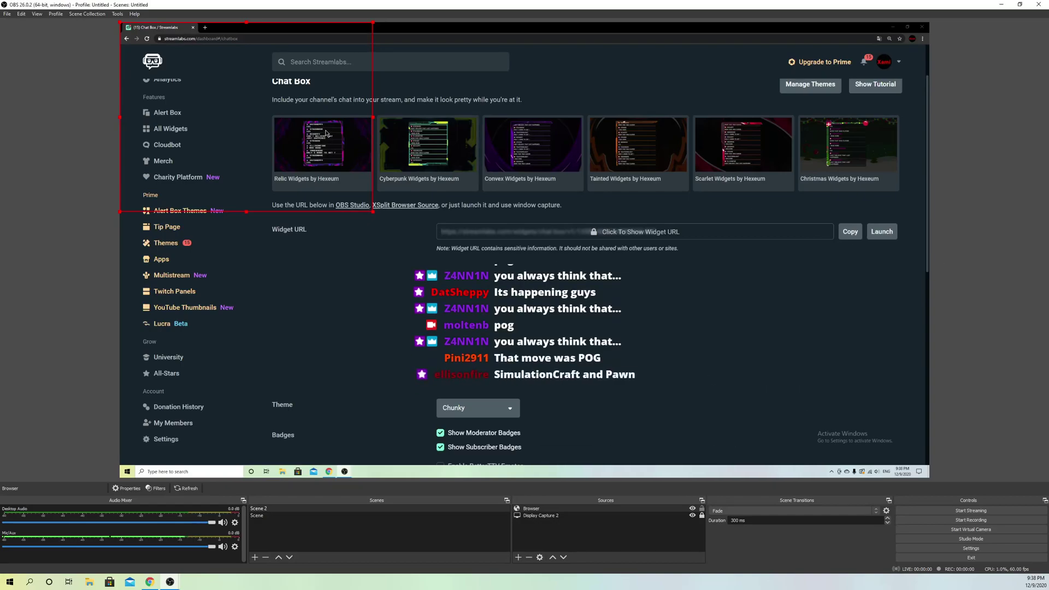
pyautogui.moveTo(326, 131); pyautogui.dragTo(883, 269)
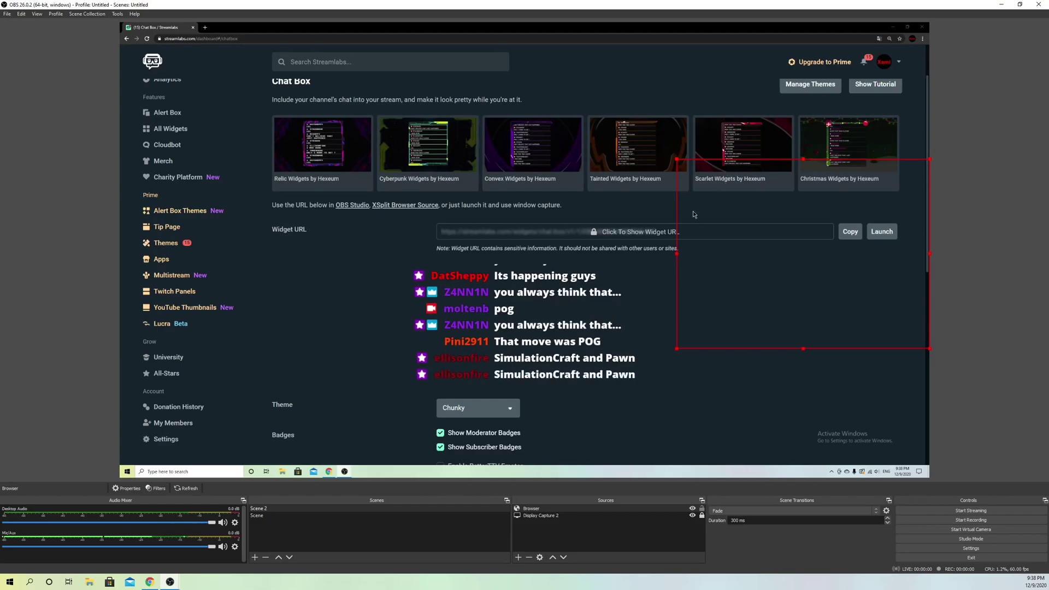
pyautogui.moveTo(678, 161); pyautogui.dragTo(717, 190)
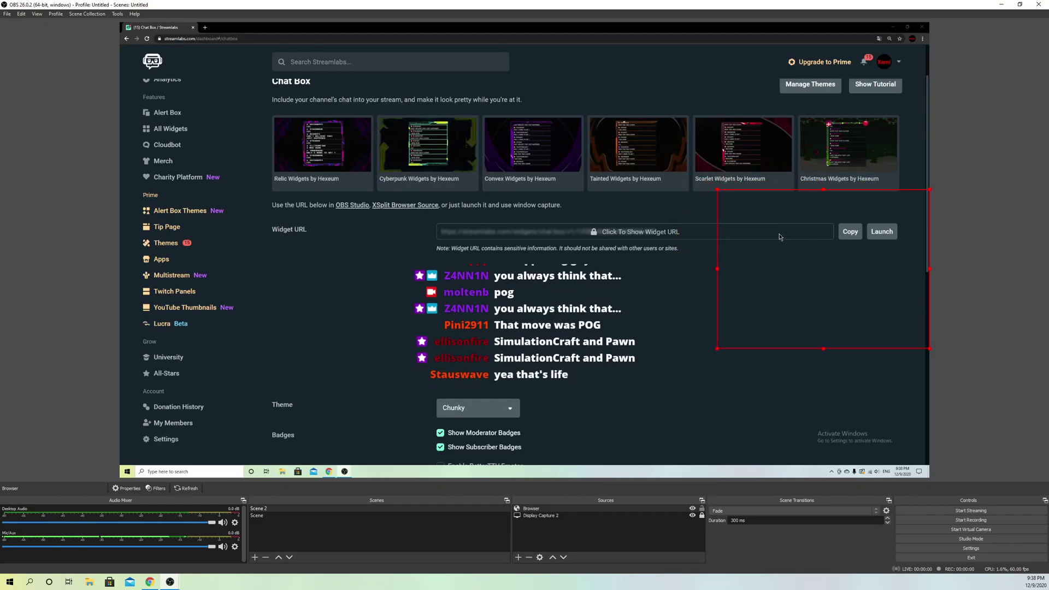
pyautogui.moveTo(780, 237); pyautogui.dragTo(779, 239)
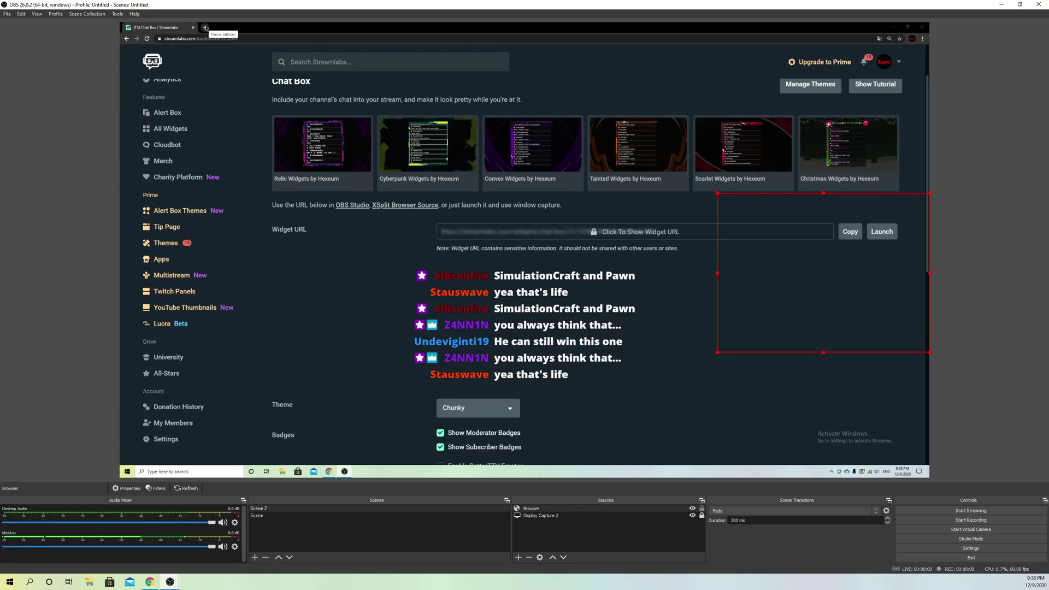
pyautogui.click(206, 28)
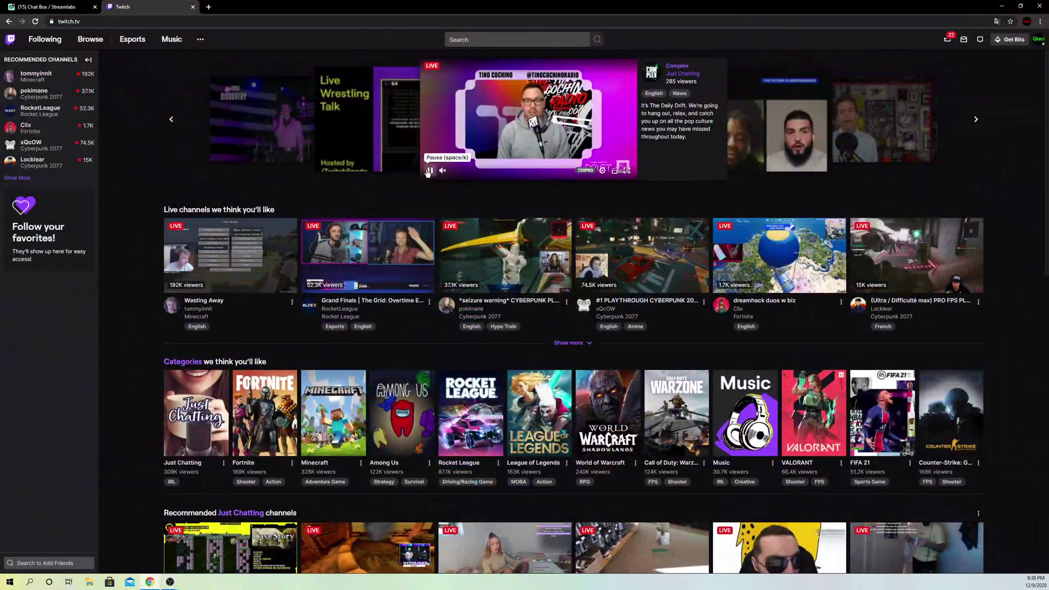
# - Pause Twitch's featured stream, open your channel chat, start a message, and move Chrome aside
pyautogui.click(430, 170)
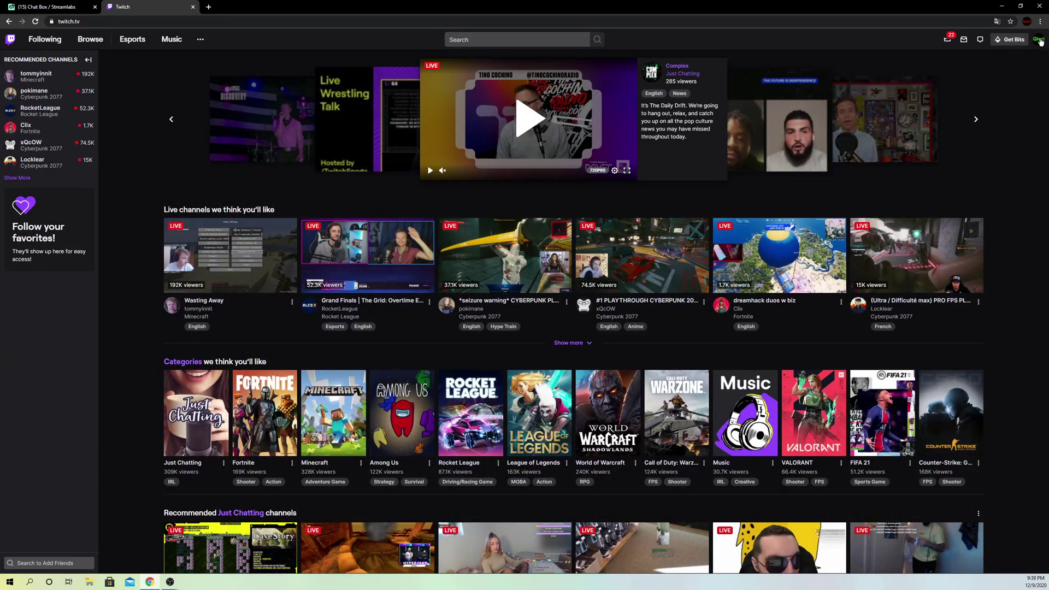
pyautogui.click(1041, 41)
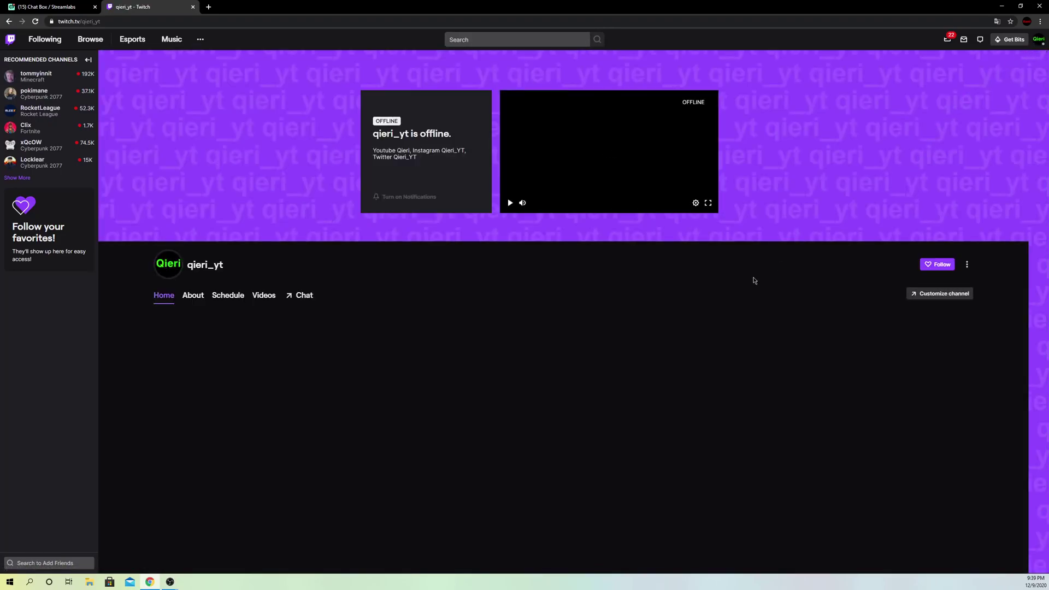
pyautogui.click(303, 296)
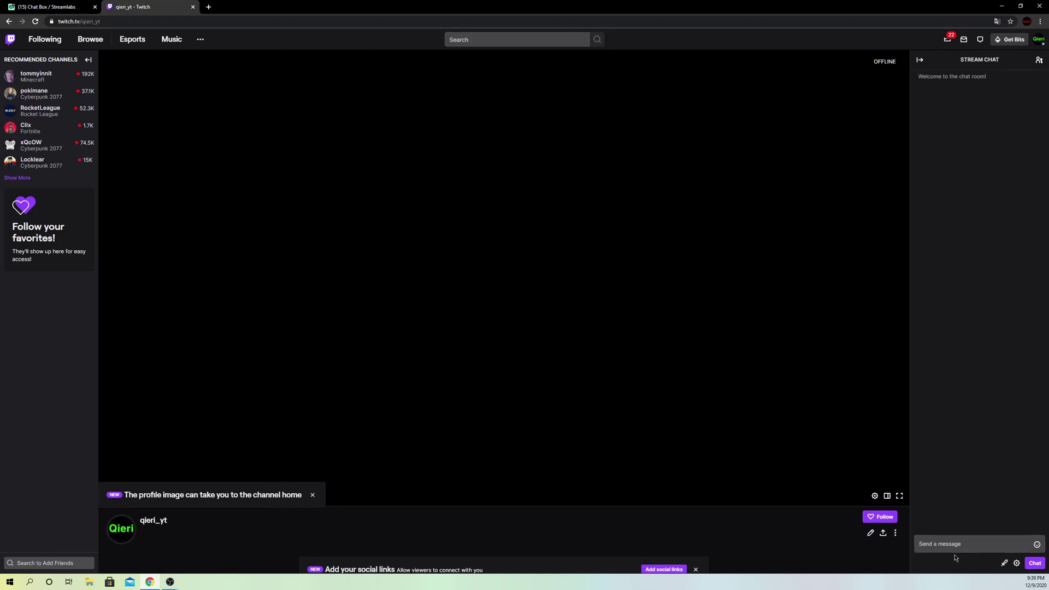
pyautogui.click(957, 543)
pyautogui.write('ADSAAASA')
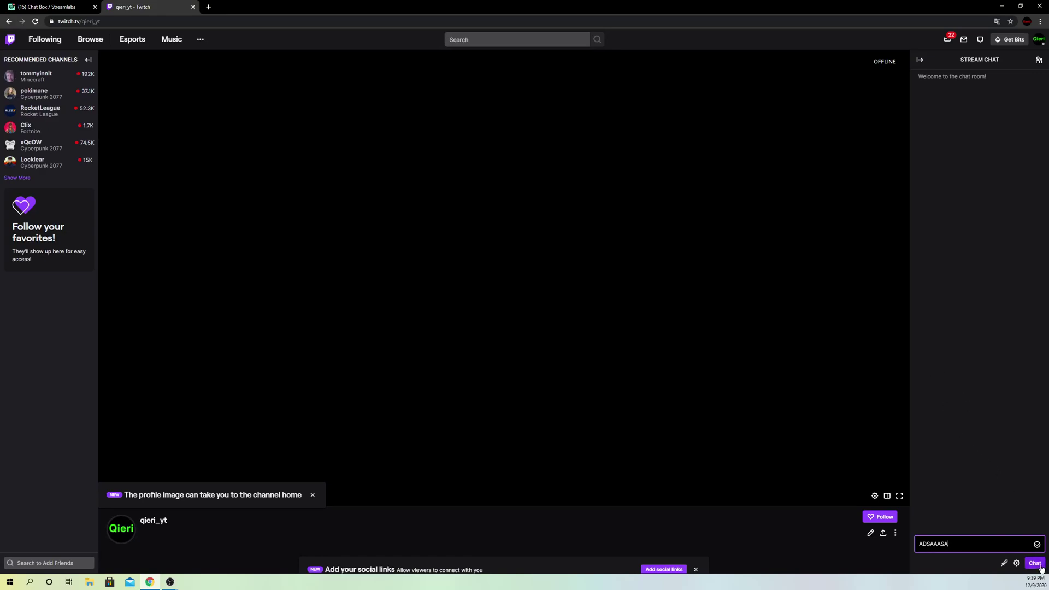
pyautogui.moveTo(884, 4); pyautogui.dragTo(233, 41)
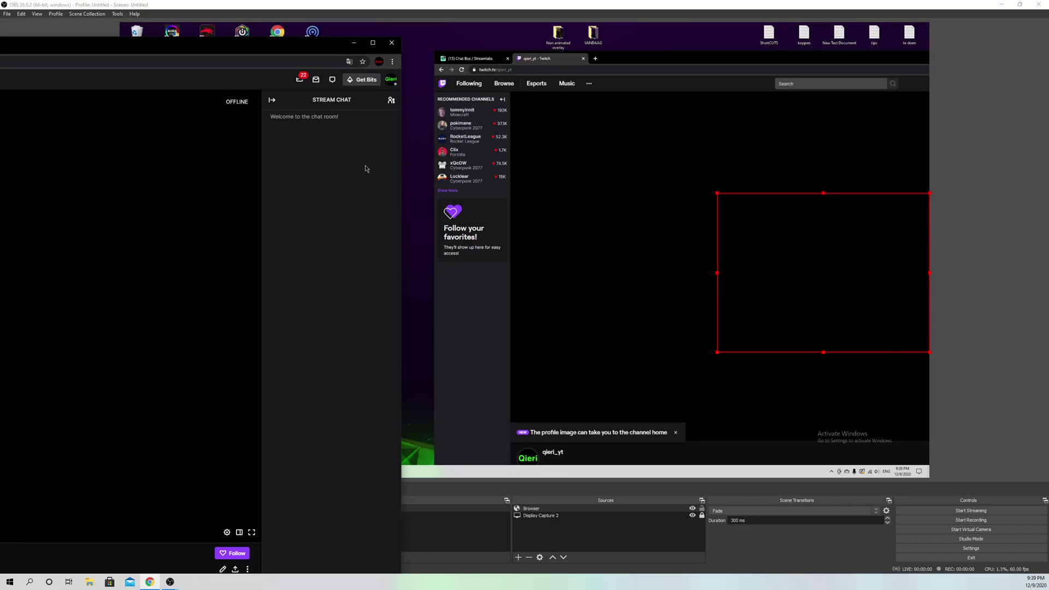
pyautogui.write('ADSAAASA')
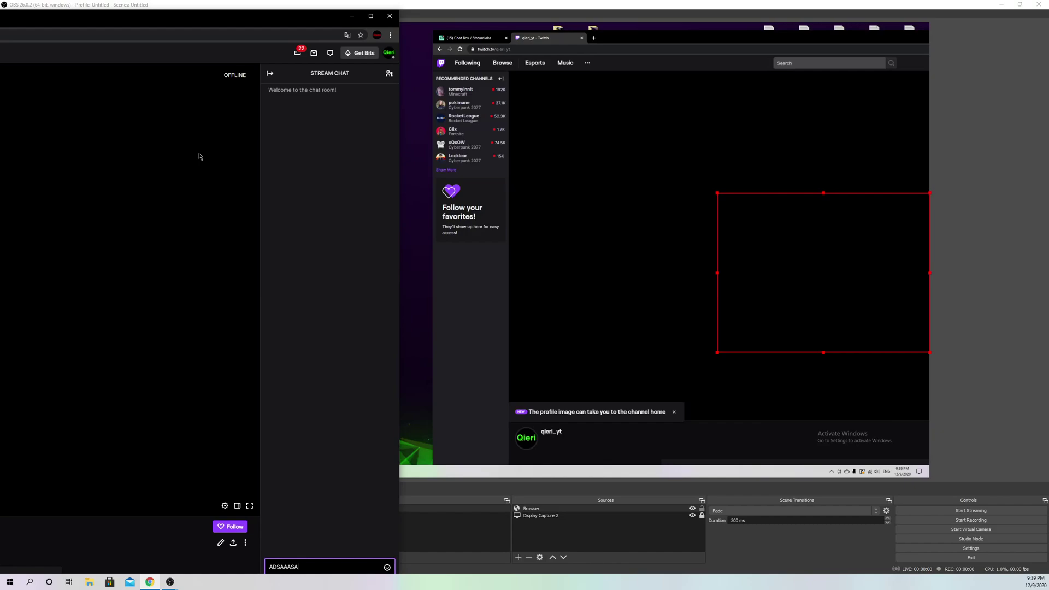
# - Bring the OBS window back in front of the Twitch channel page
pyautogui.click(226, 5)
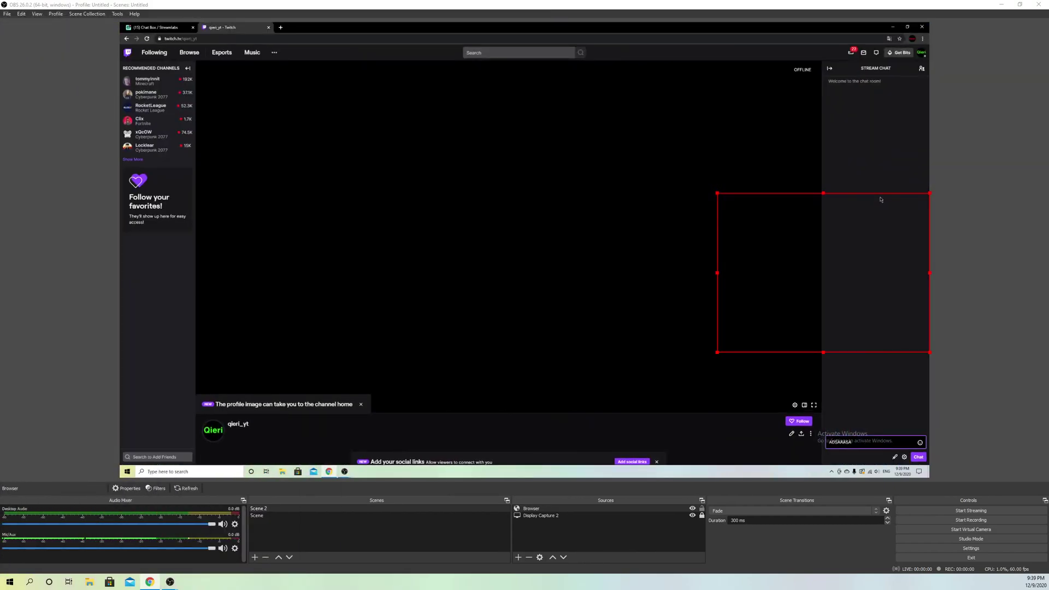